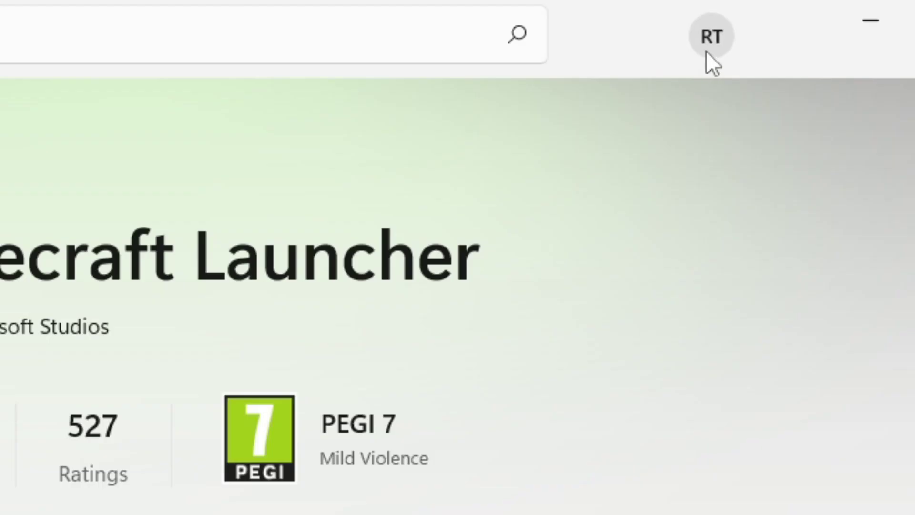
- Sign out of the Microsoft Store account from the profile menu and dismiss the flyout
click(708, 48)
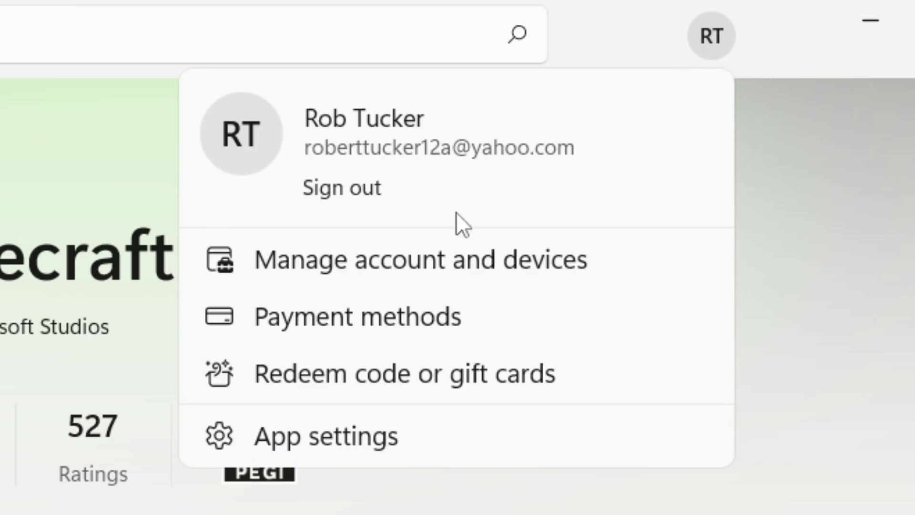
click(341, 188)
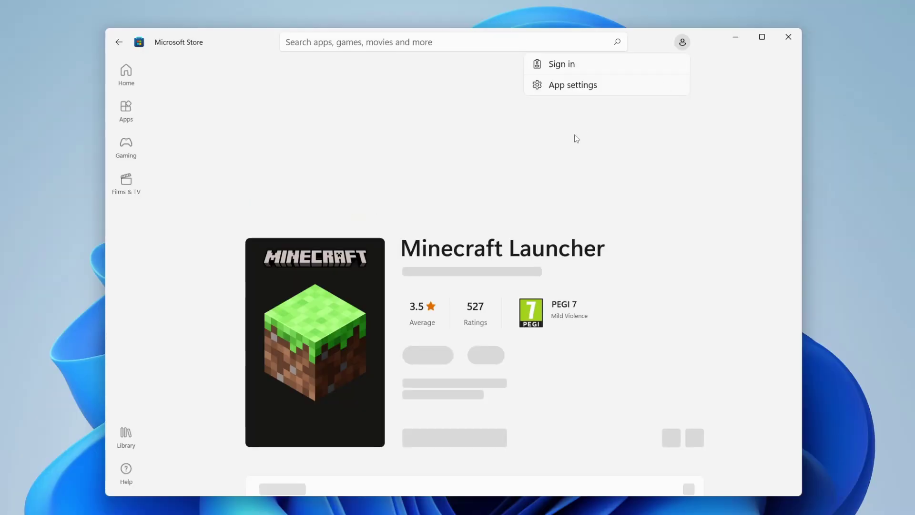
click(394, 323)
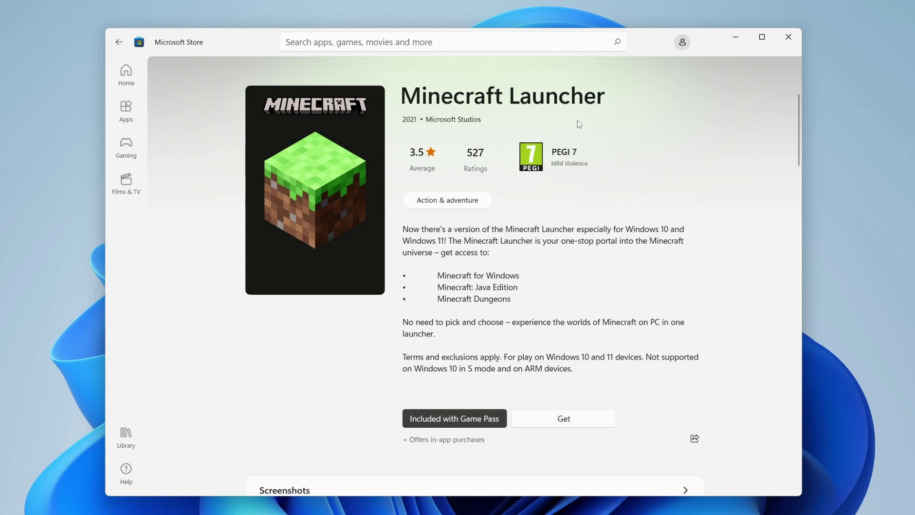
- Sign back into the Store account and bring up the Start menu power options for Restart
click(682, 42)
click(553, 63)
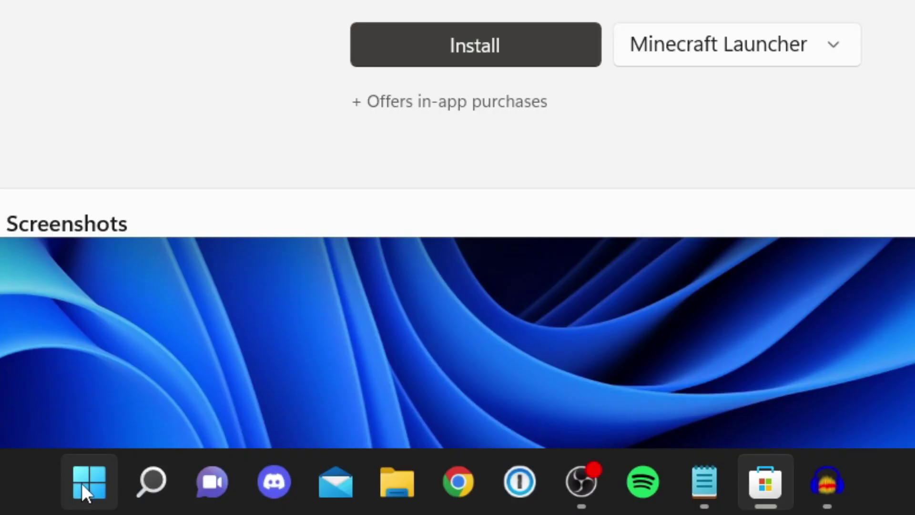
click(339, 503)
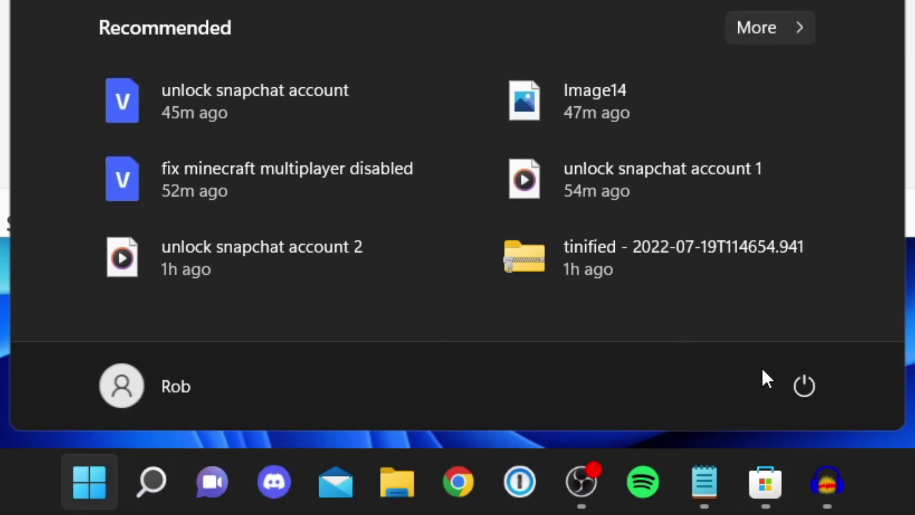
click(803, 385)
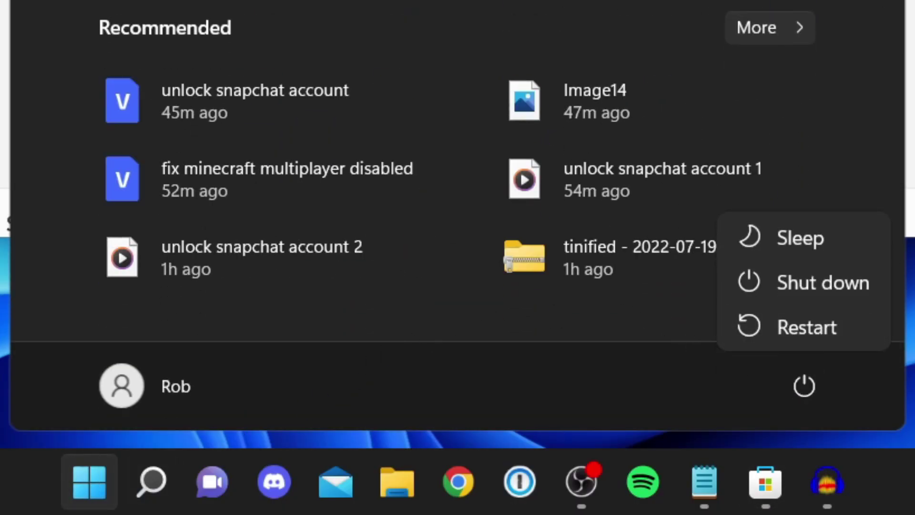
key(Escape)
key(Escape)
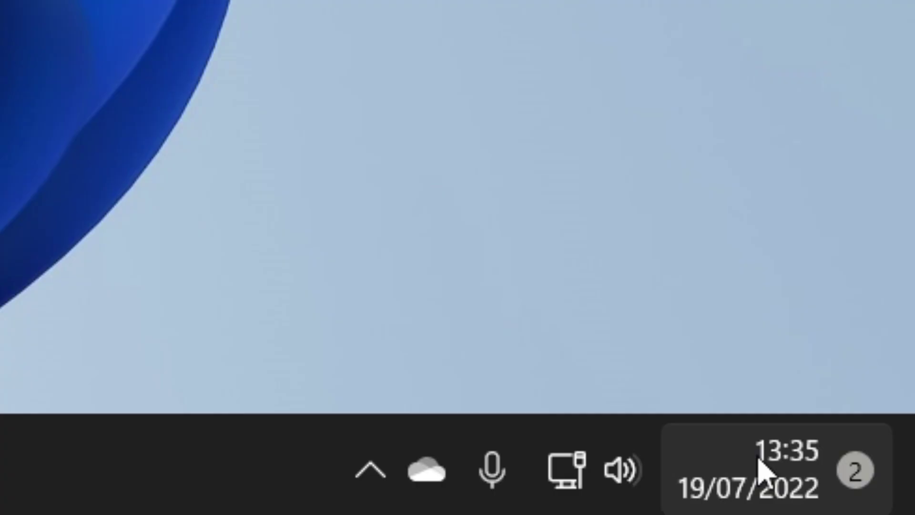
- Check Date & time settings from the clock, keep the Dublin time zone, and close Microsoft Store
right_click(759, 464)
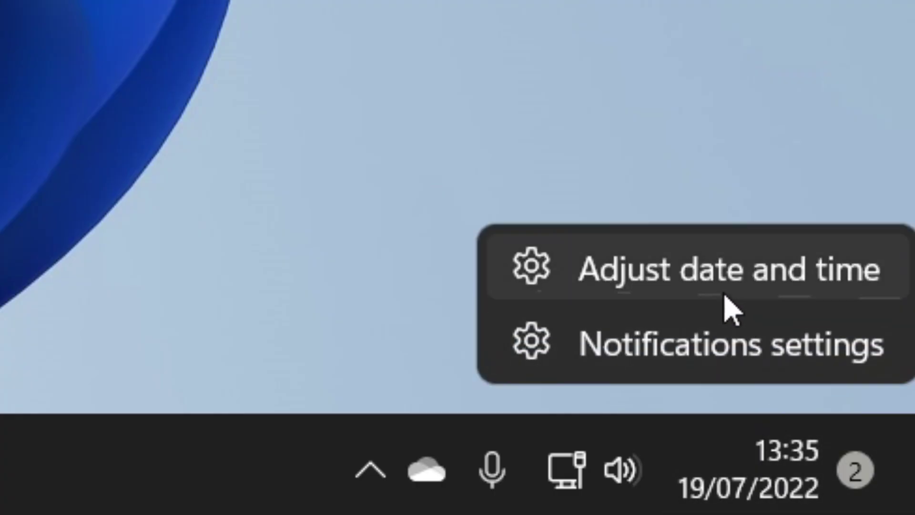
click(656, 286)
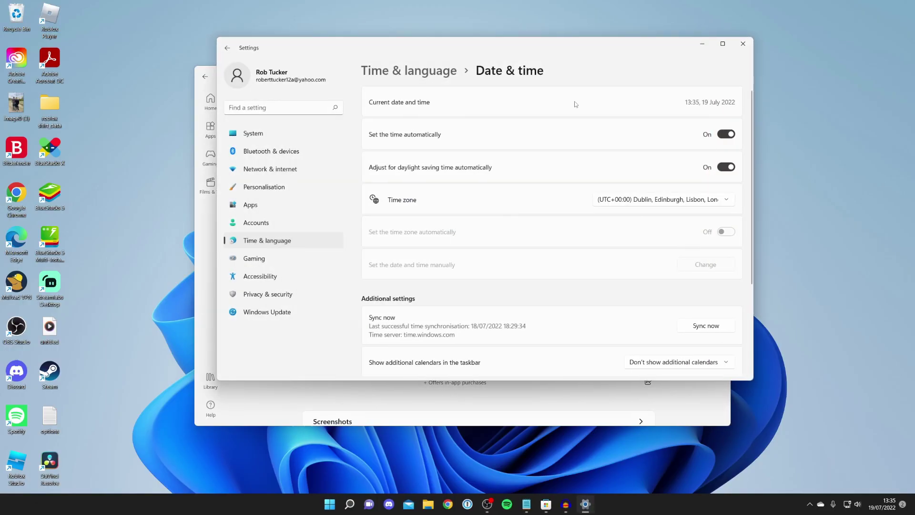
drag(521, 47, 496, 82)
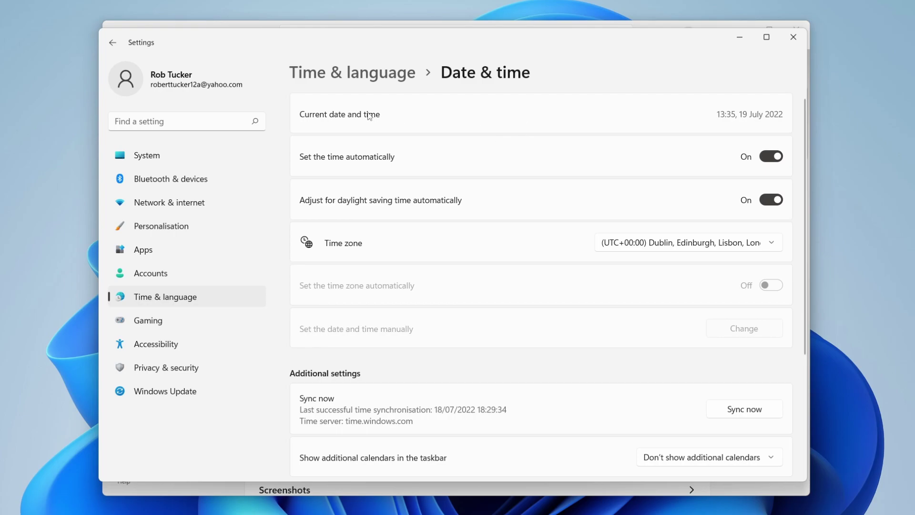
scroll(673, 123, down, 2)
scroll(664, 131, up, 2)
click(617, 244)
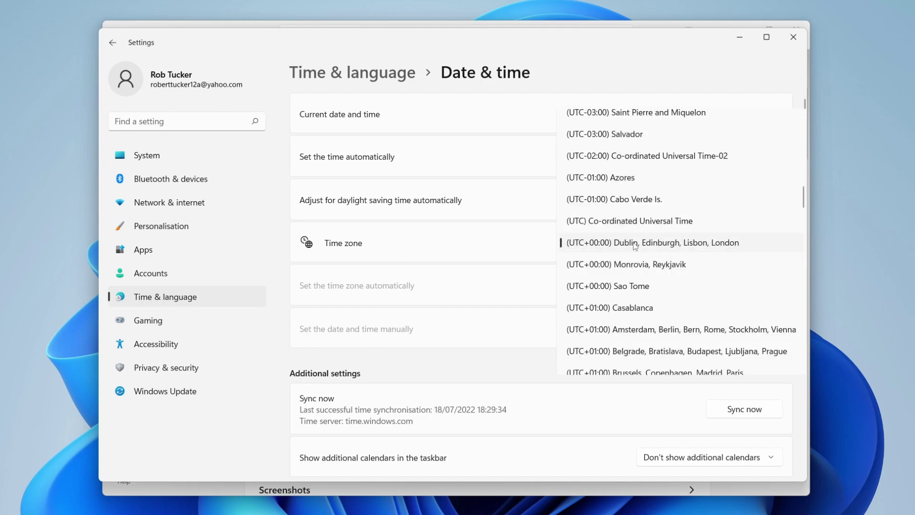
click(640, 245)
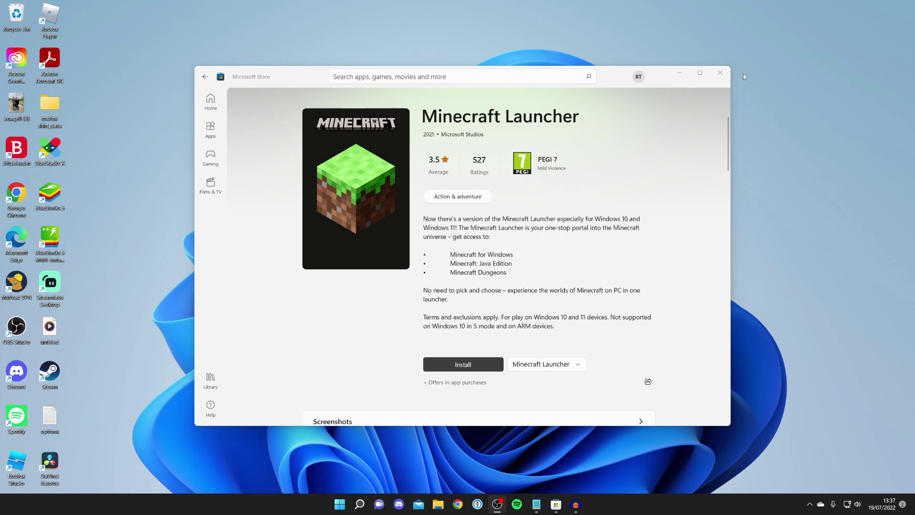
click(720, 73)
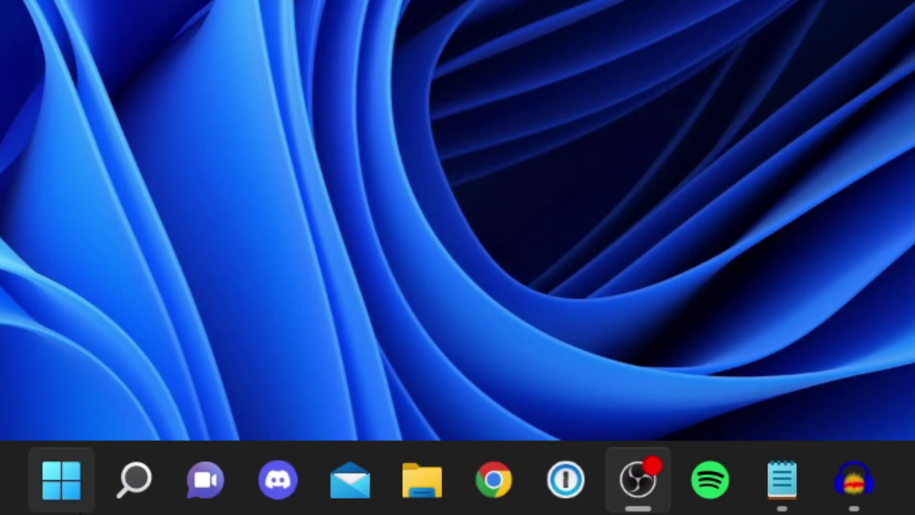
- Search 'sett' to launch Settings and go to Apps > Apps & features
click(349, 504)
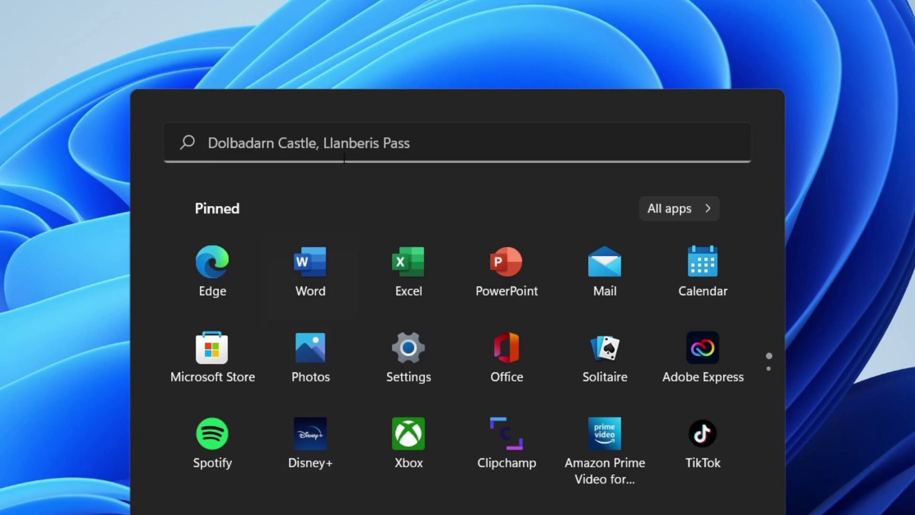
click(336, 146)
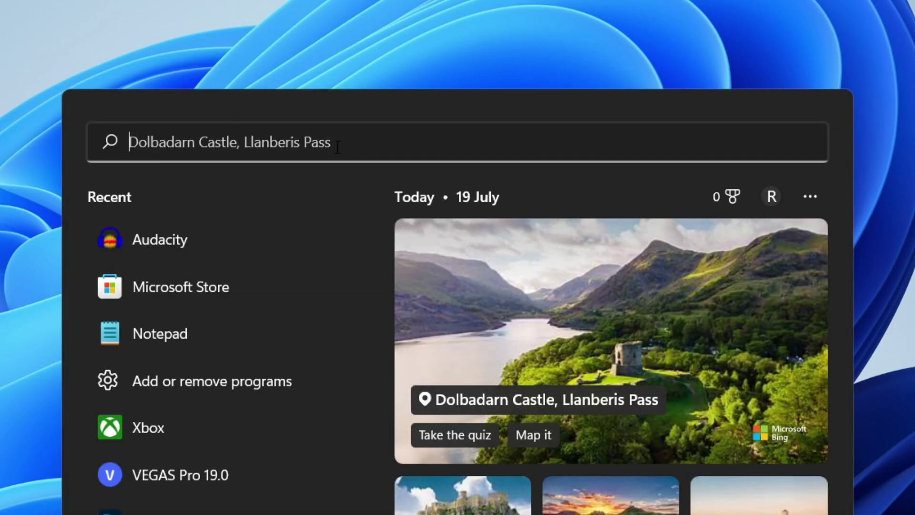
text(sett)
click(181, 327)
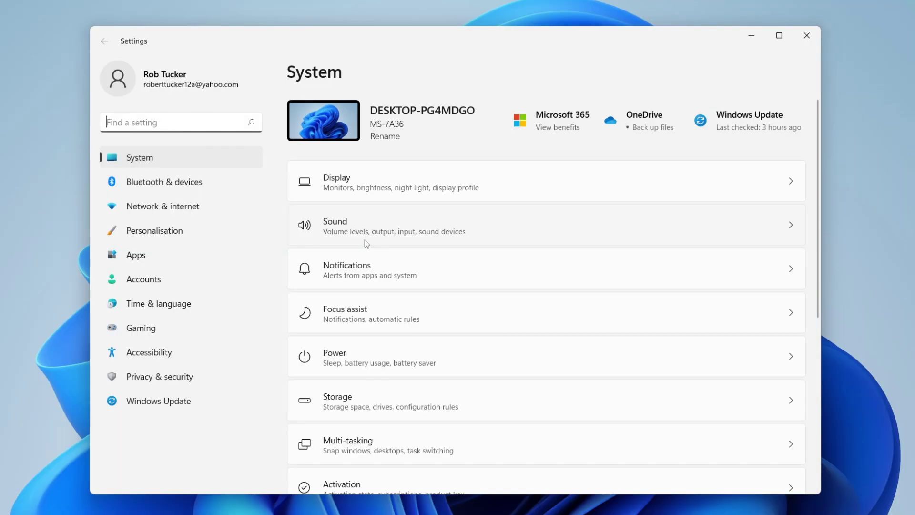
click(264, 243)
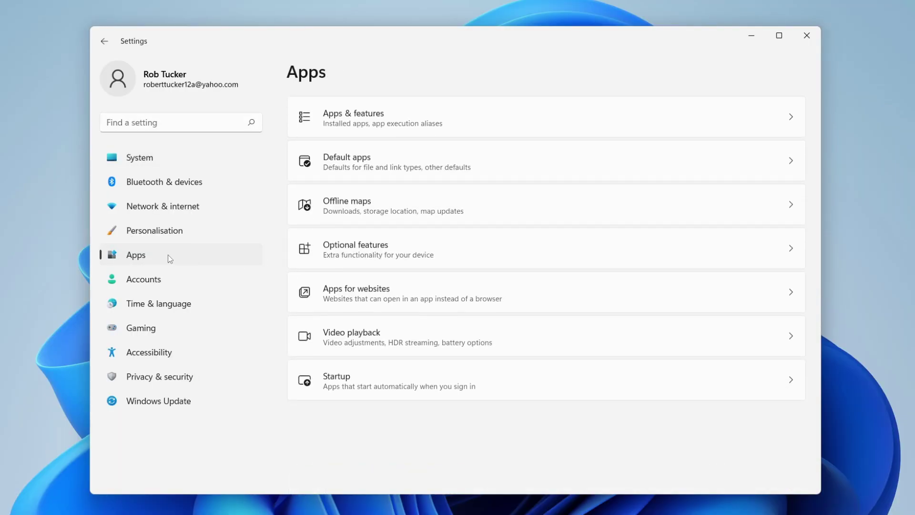
click(379, 125)
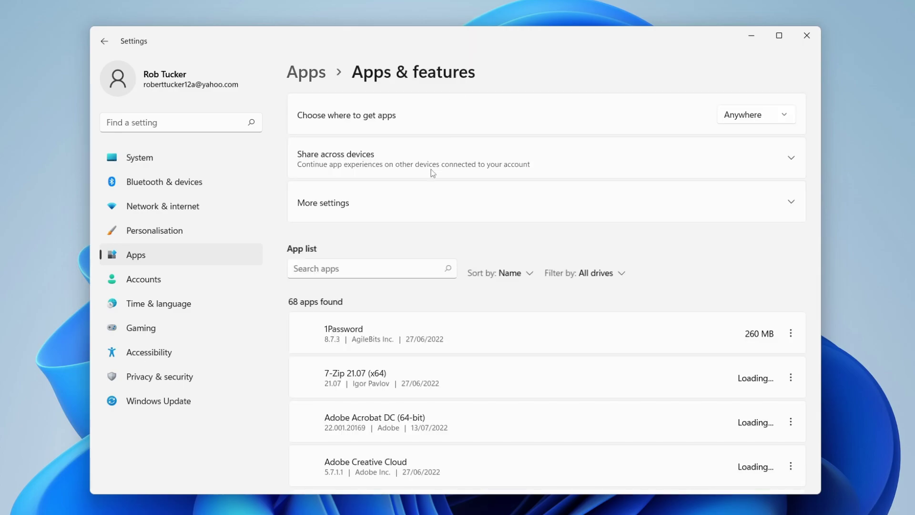
- Filter installed apps by 'microsoft' and open Microsoft Store's Advanced options
click(361, 268)
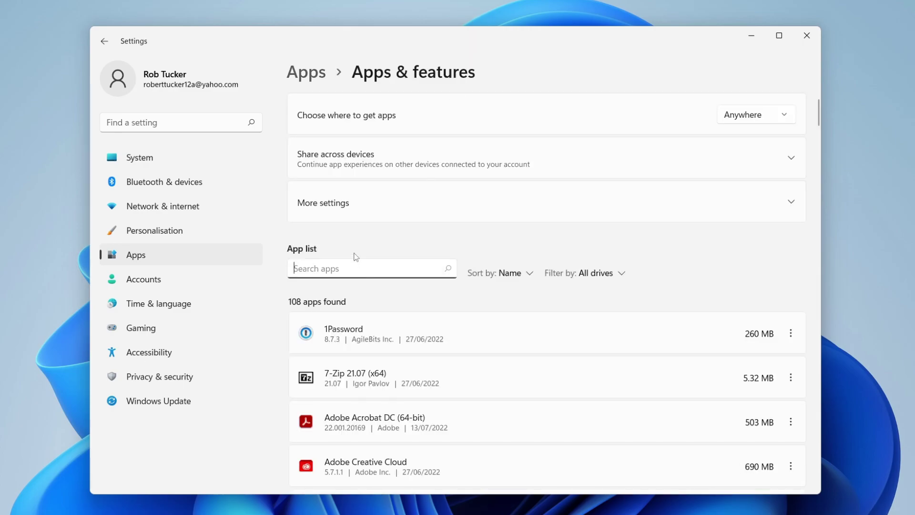
text(microsoft)
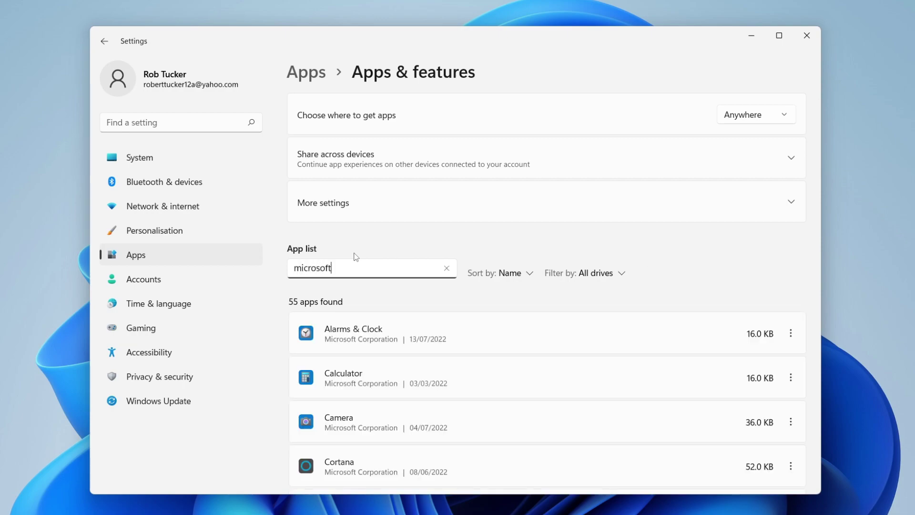
scroll(391, 310, down, 10)
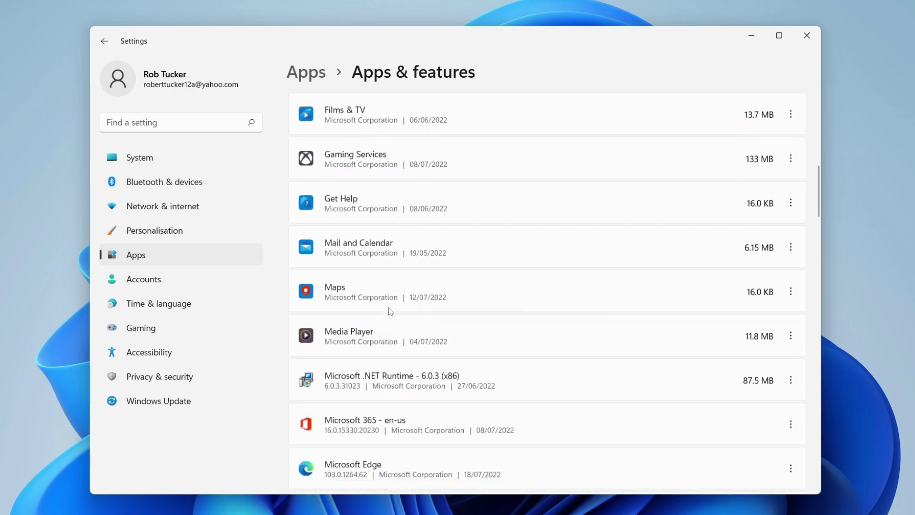
scroll(390, 310, down, 9)
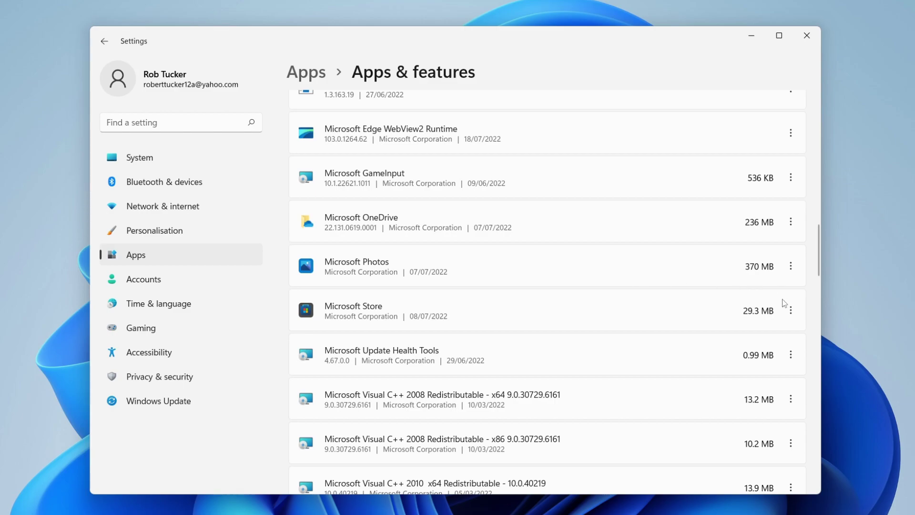
click(790, 310)
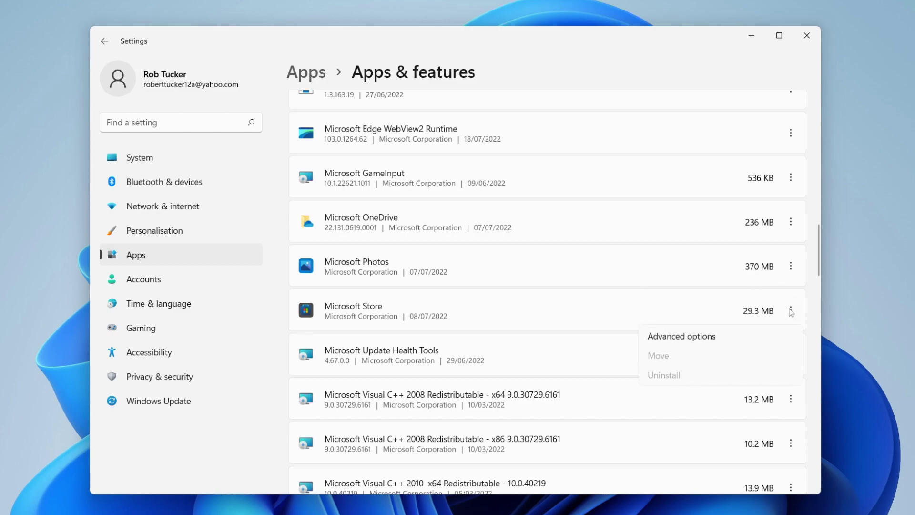
click(685, 337)
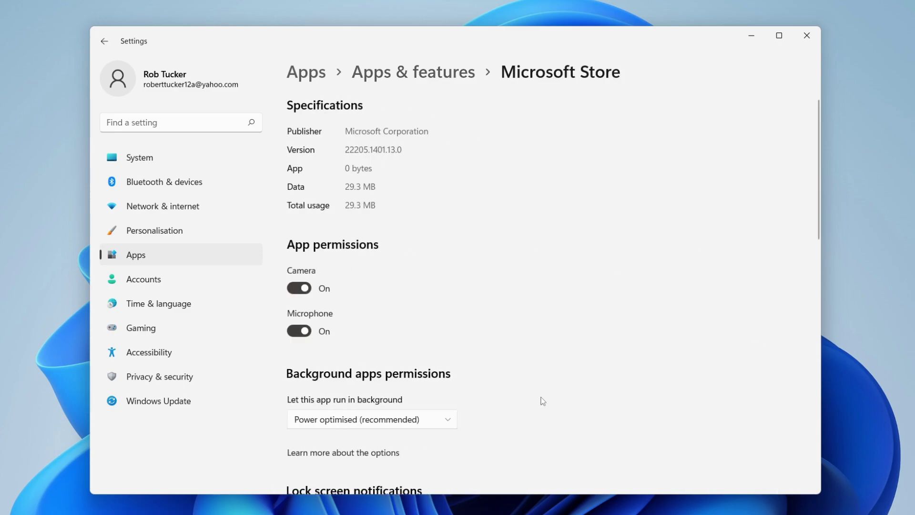
- Terminate Microsoft Store, then Repair it and Reset it, confirming the reset
scroll(534, 245, down, 10)
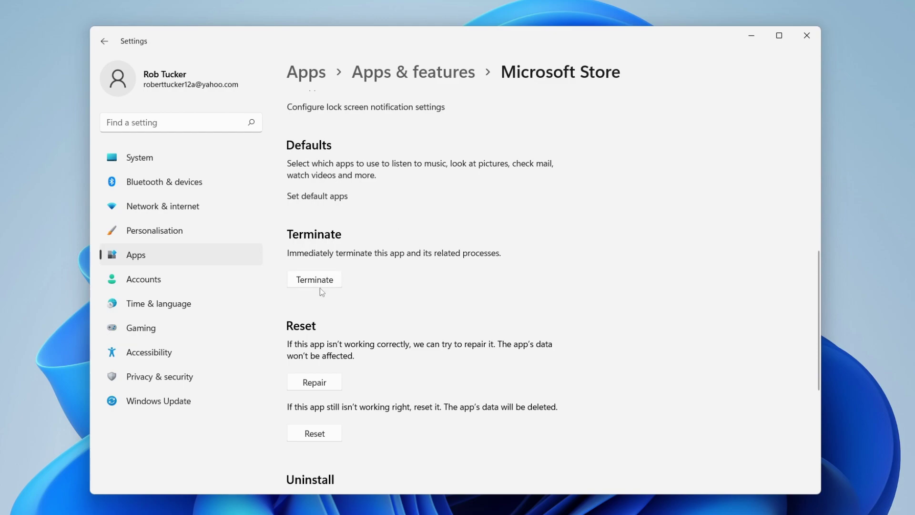
click(333, 281)
scroll(548, 268, down, 3)
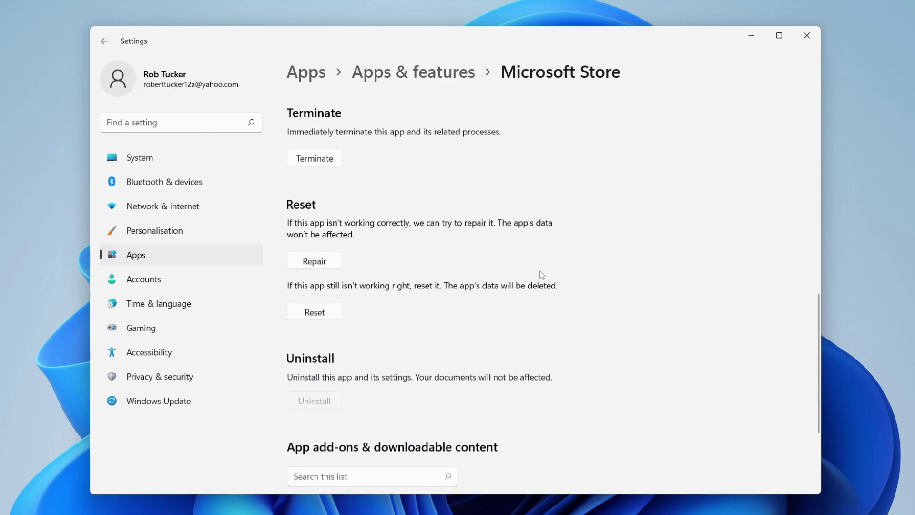
click(321, 259)
click(318, 315)
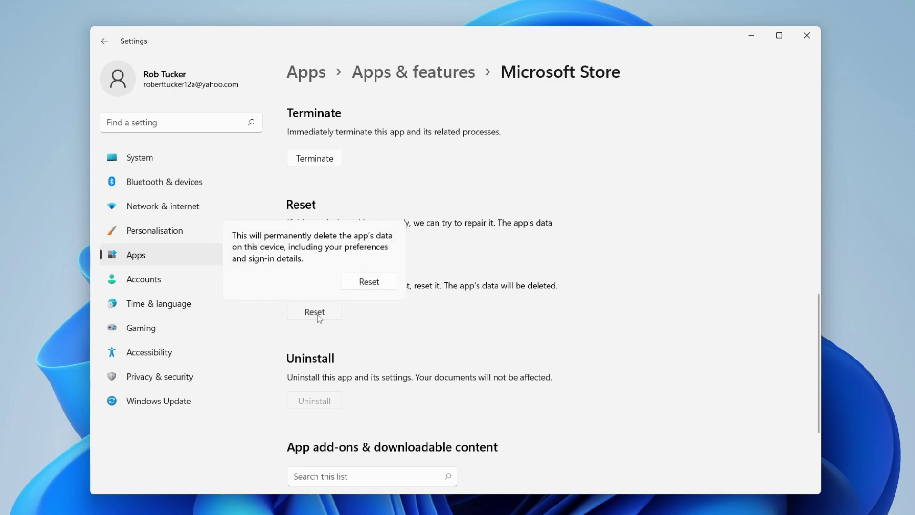
click(372, 281)
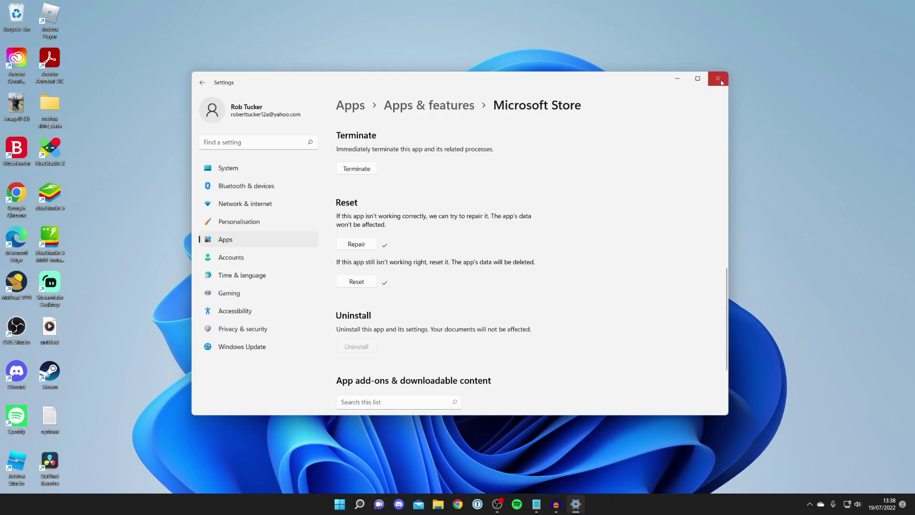
- Close Settings and run Windows PowerShell as administrator from Windows search
click(807, 35)
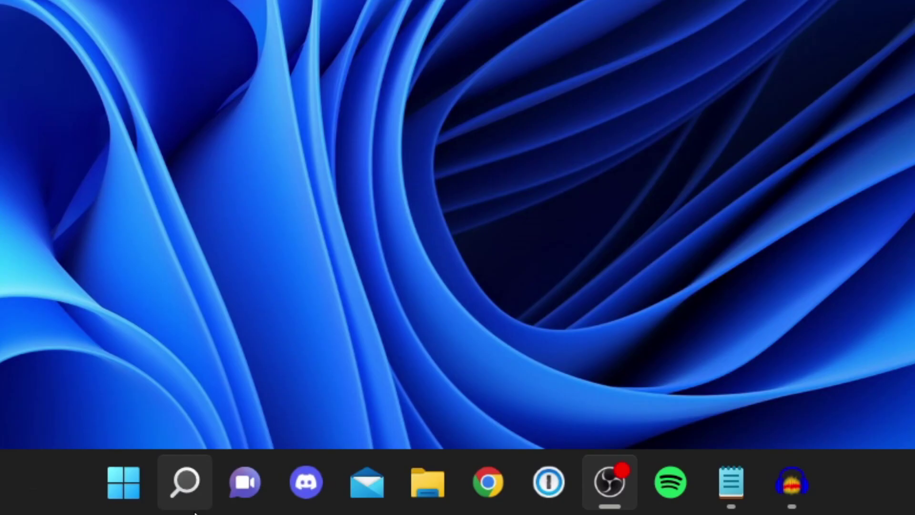
click(369, 504)
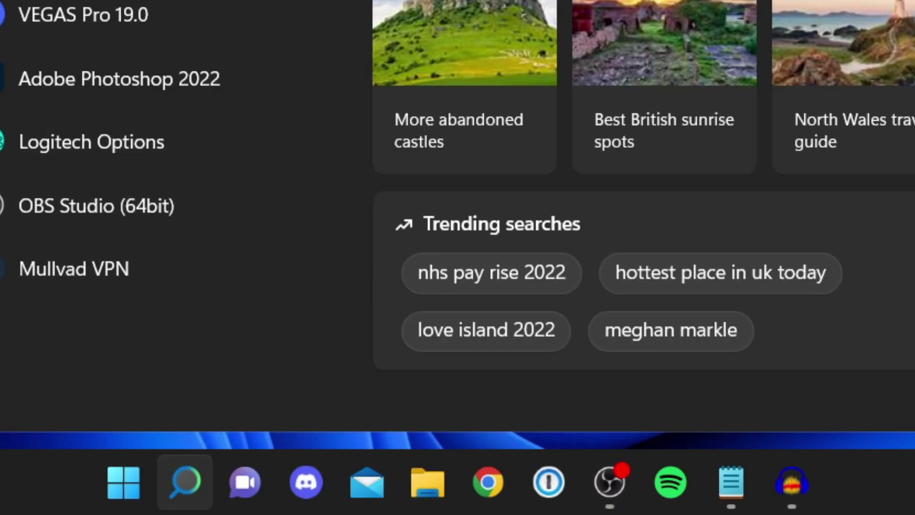
text(powers)
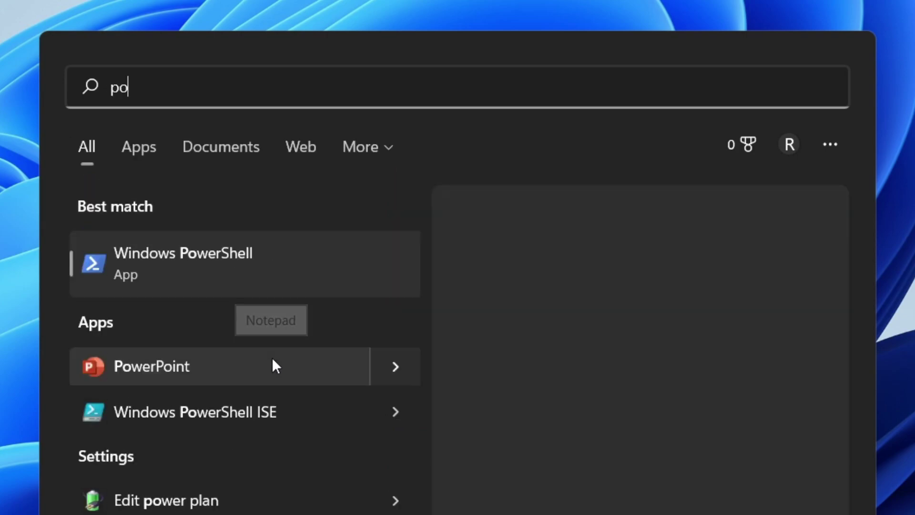
text(hell)
key(ctrl+a)
text(windows)
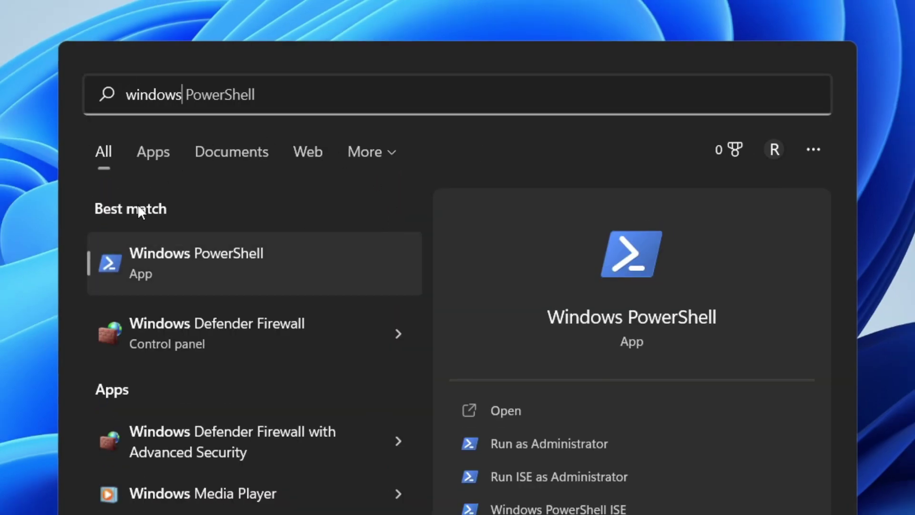
right_click(193, 260)
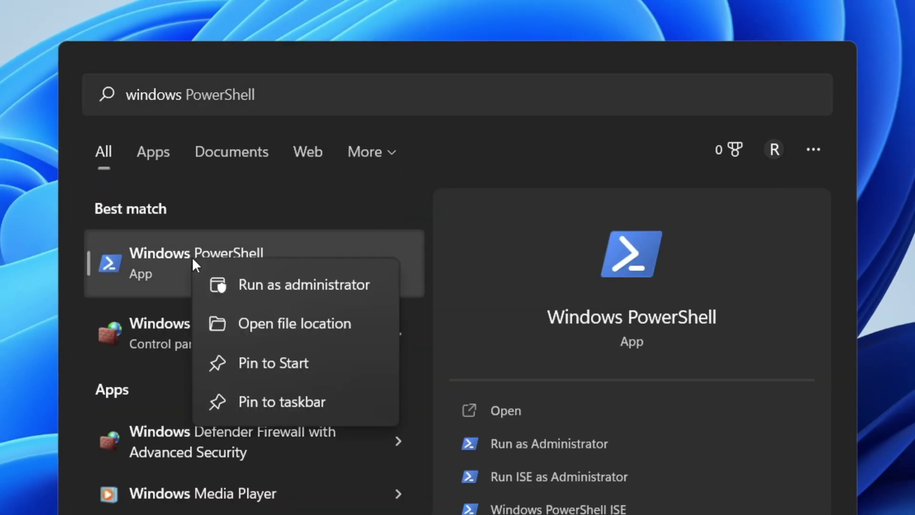
click(394, 189)
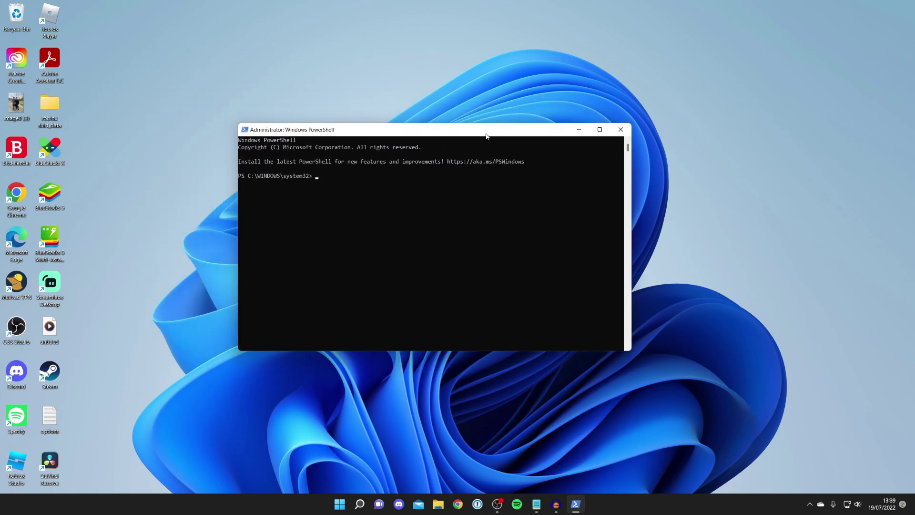
- Paste and run the Get-AppXPackage WindowsStore re-register command, then close PowerShell
mouse_move(487, 137)
mouse_down()
mouse_move(499, 153)
mouse_move(494, 145)
mouse_up()
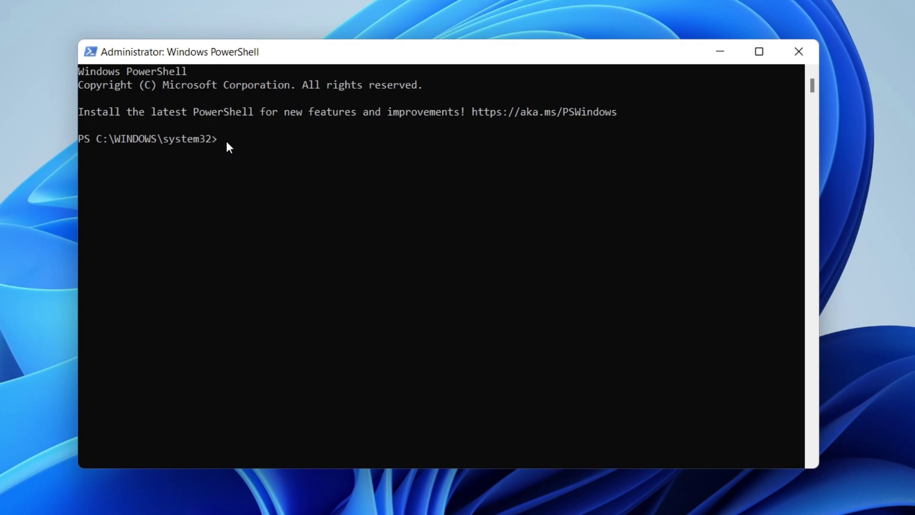
right_click(226, 139)
key(Return)
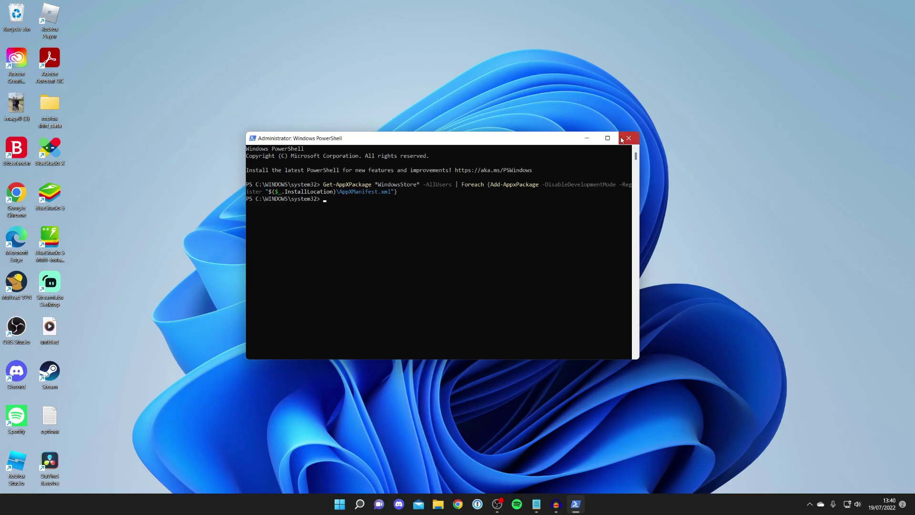
click(798, 51)
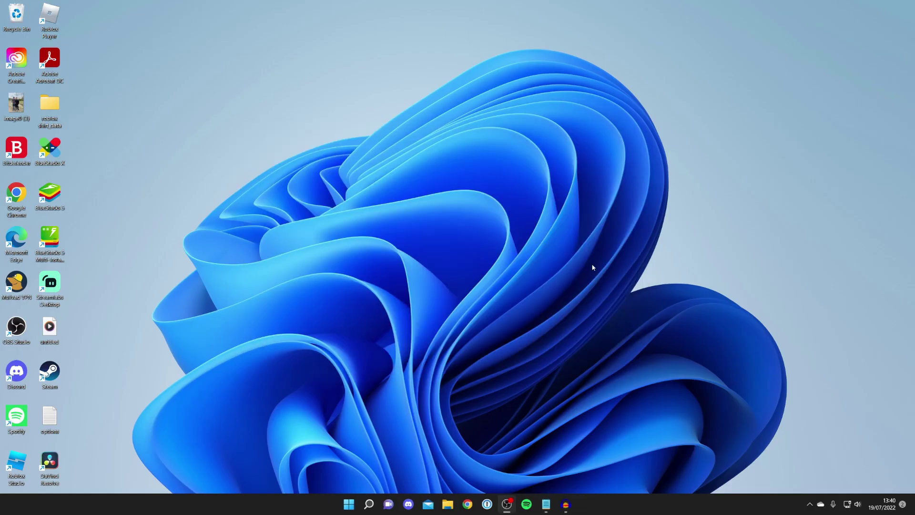
- Reopen Microsoft Store by searching 'micr' and choose Install on Minecraft Launcher
click(366, 505)
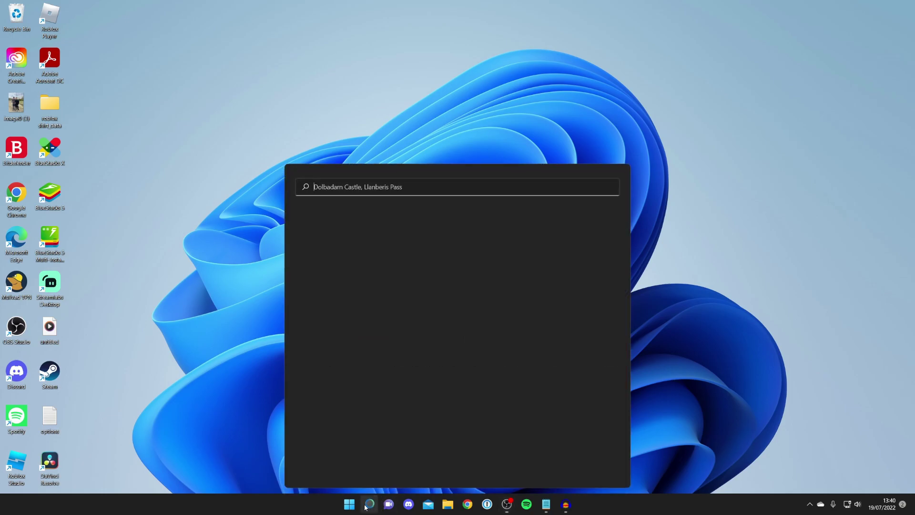
text(micr)
key(Return)
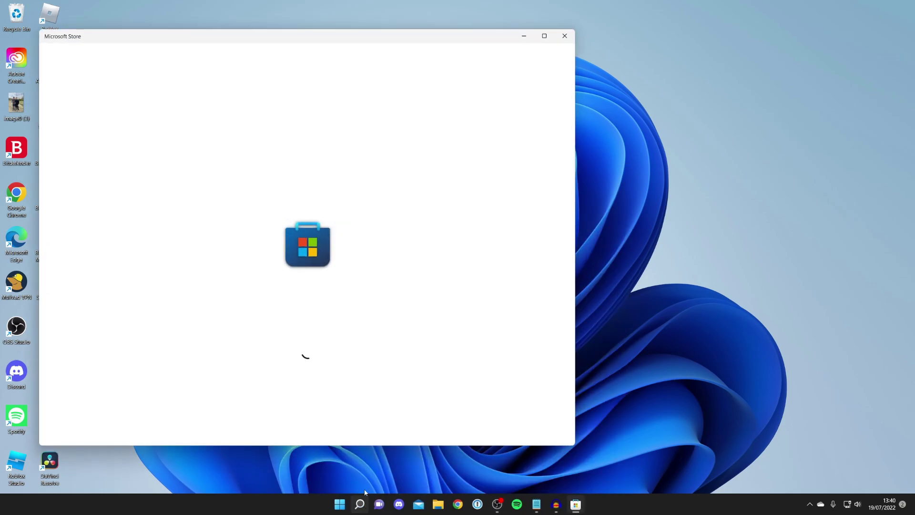
drag(381, 36, 528, 55)
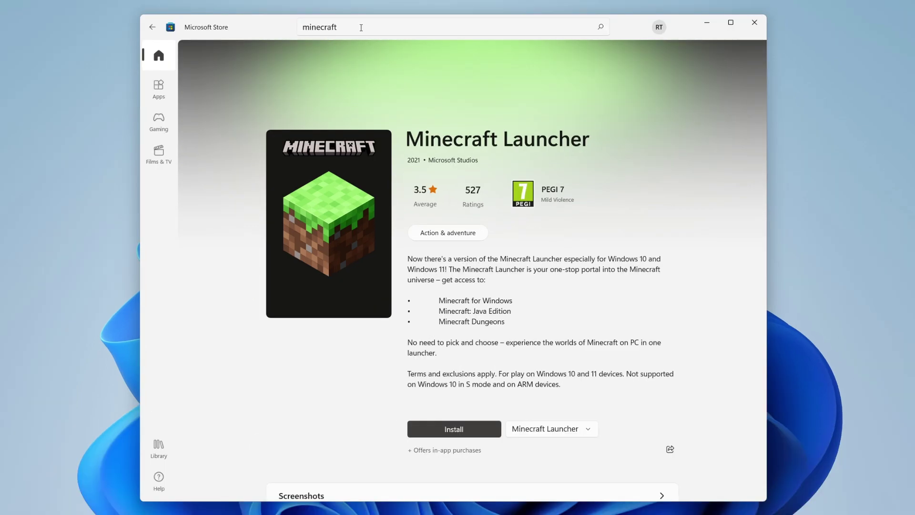
click(455, 428)
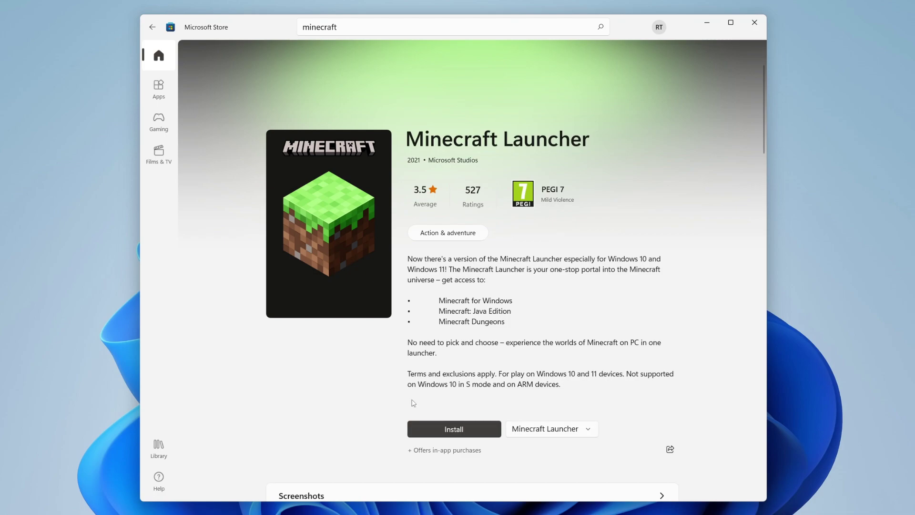